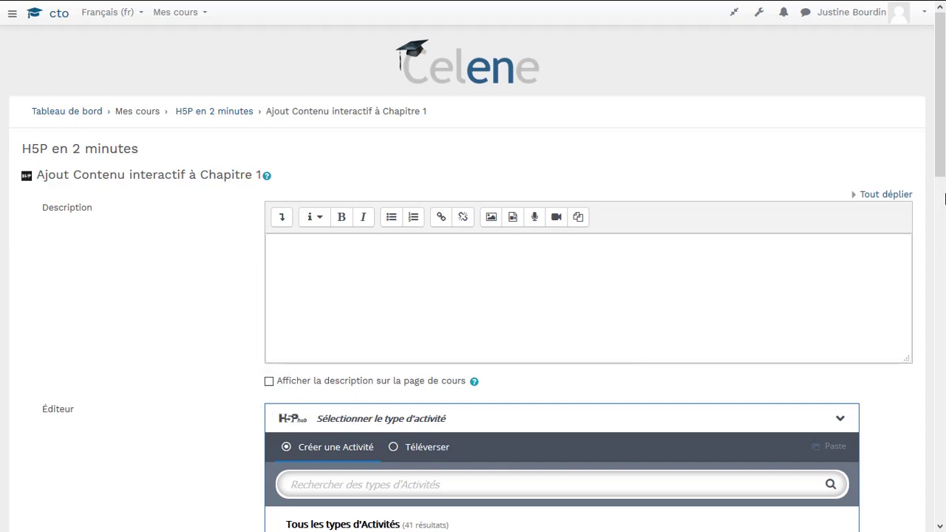
Choose the Drag the Words activity type and title the activity "Les capitales".
drag(943, 176, 943, 297)
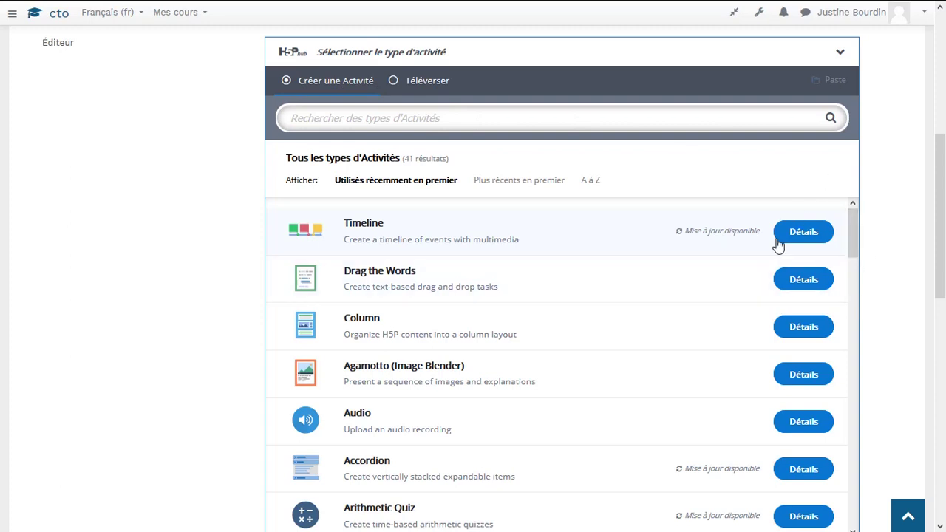
click(373, 274)
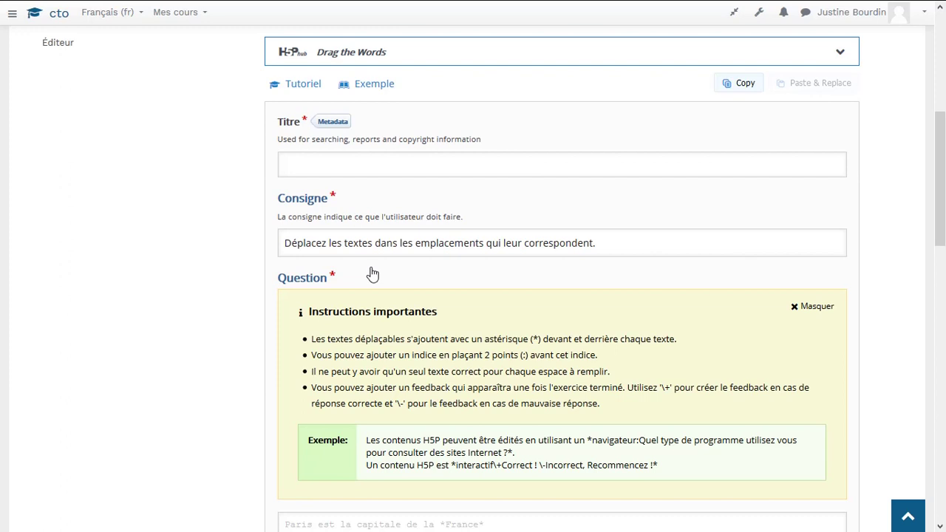
click(340, 163)
text(Les capitales)
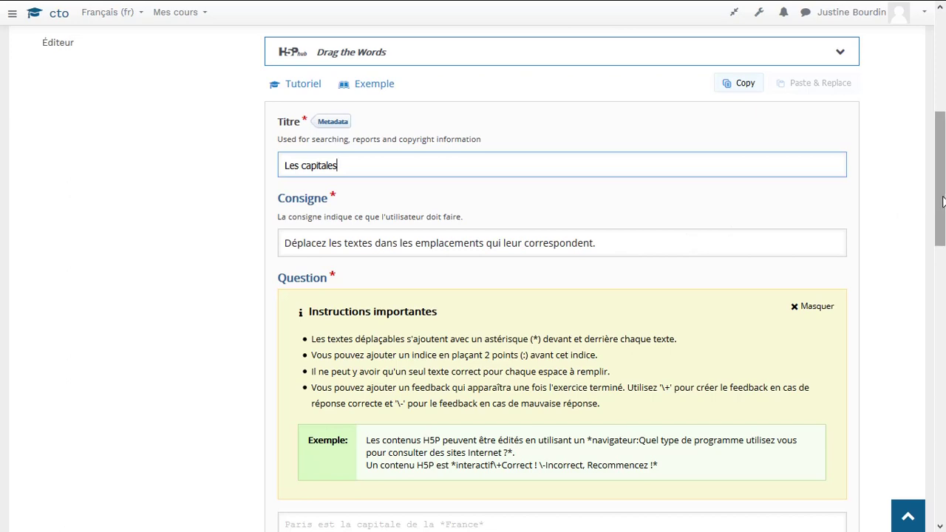
Enter "La capitale de la France est *Paris*." as the first line of the question text.
drag(943, 201, 943, 262)
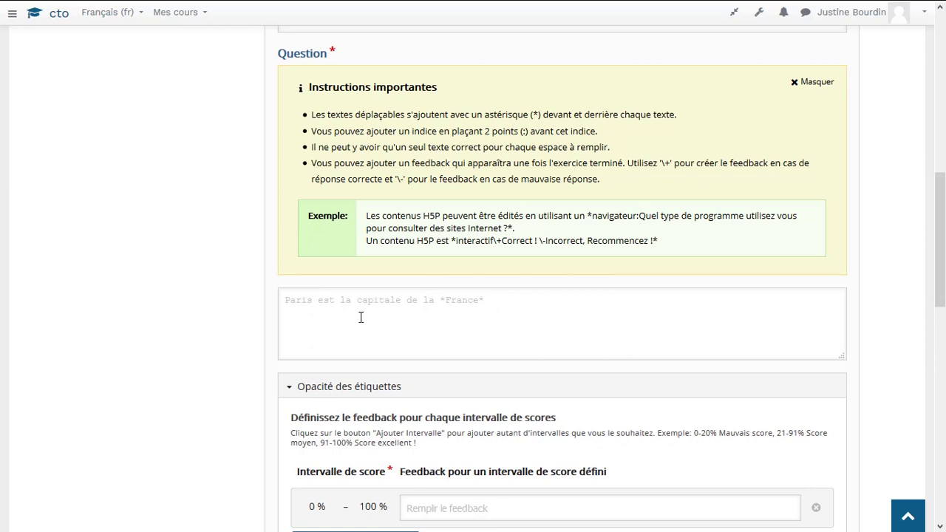
click(405, 303)
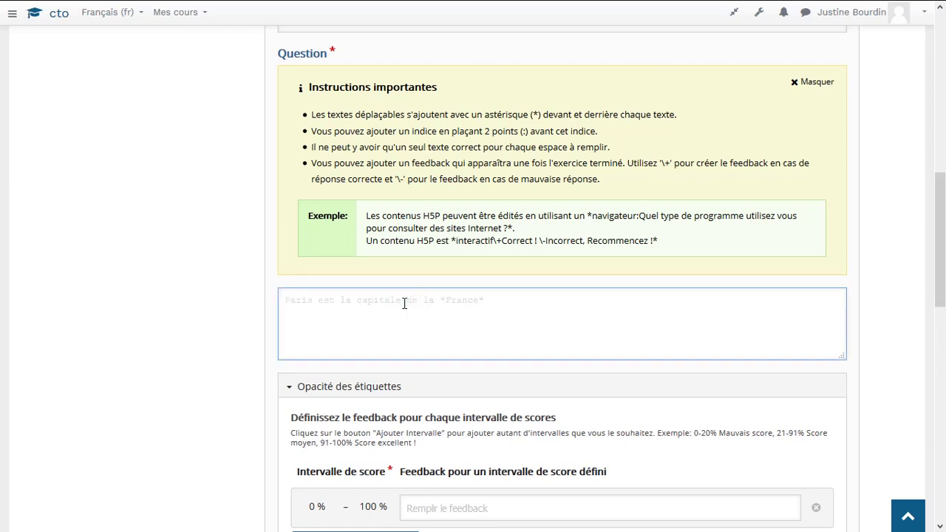
text(La capitale de la France est )
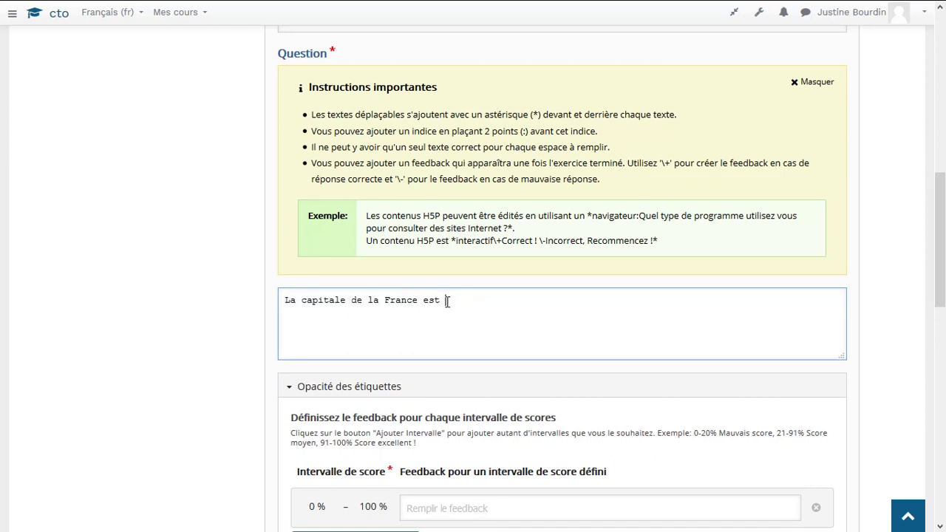
text(*Paris*.)
key(Return)
Add capital sentences for Royaume-Unis (*Londres:Les JO de 2012 se sont déroulés dans cette ville.*), Japon (*Tokyo*), Espagne (*Madrid*) and Allemagne (*Berlin*).
text(La capitale du Royaume-Unis est)
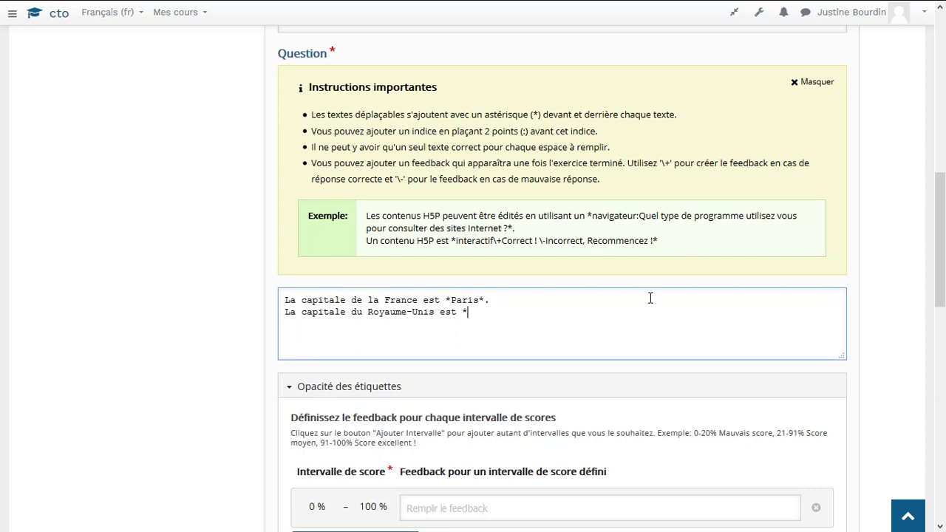
text(*Londres:)
text(Les JO de 2012 se sont déroulés dans cette ville.)
text(*)
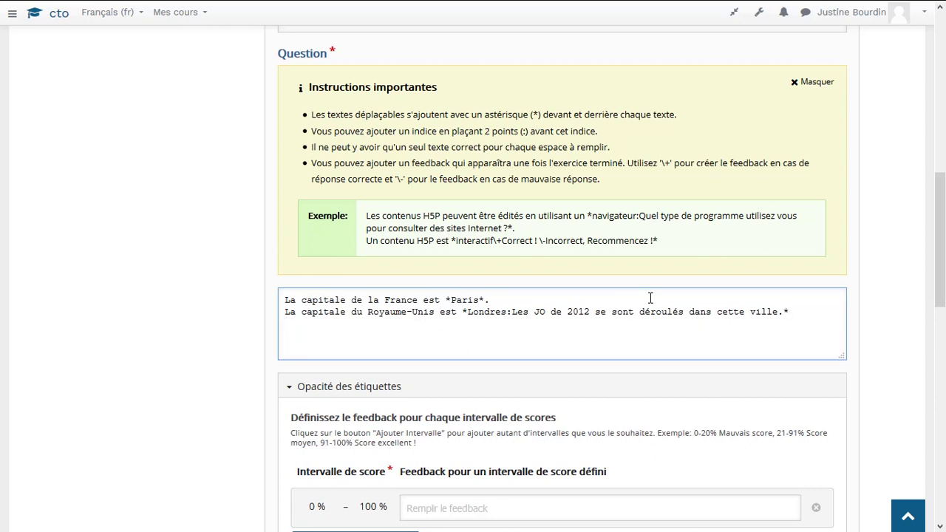
text(La capitale du Japon est *Tokyo*. La capitale de l'Espagne est *Madrid*. La capitale de l'Allemagne est *Berlin*.)
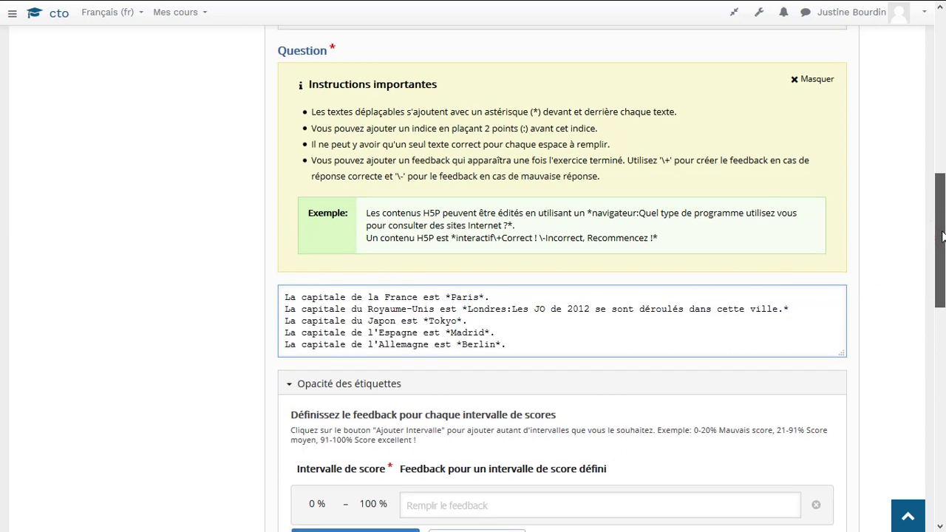
Add three score intervals to the feedback settings and distribute all four intervals evenly.
drag(942, 235, 944, 287)
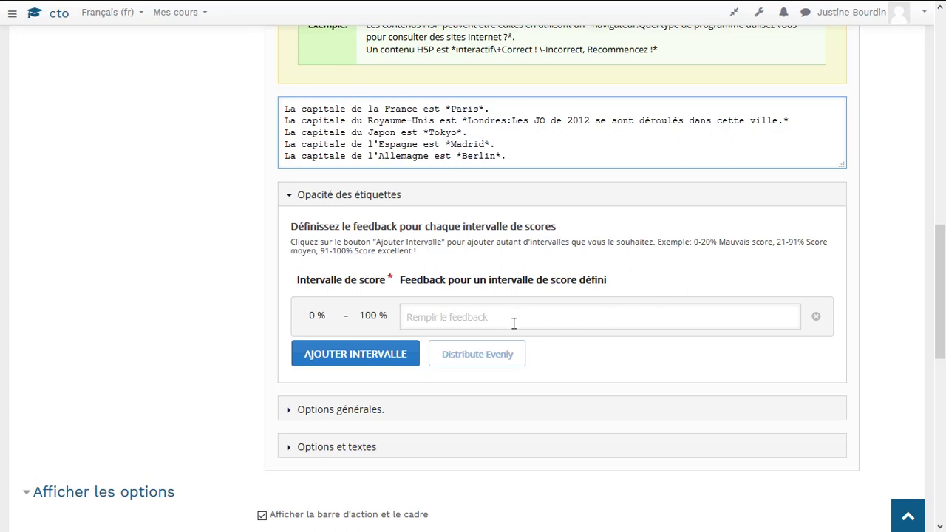
click(397, 361)
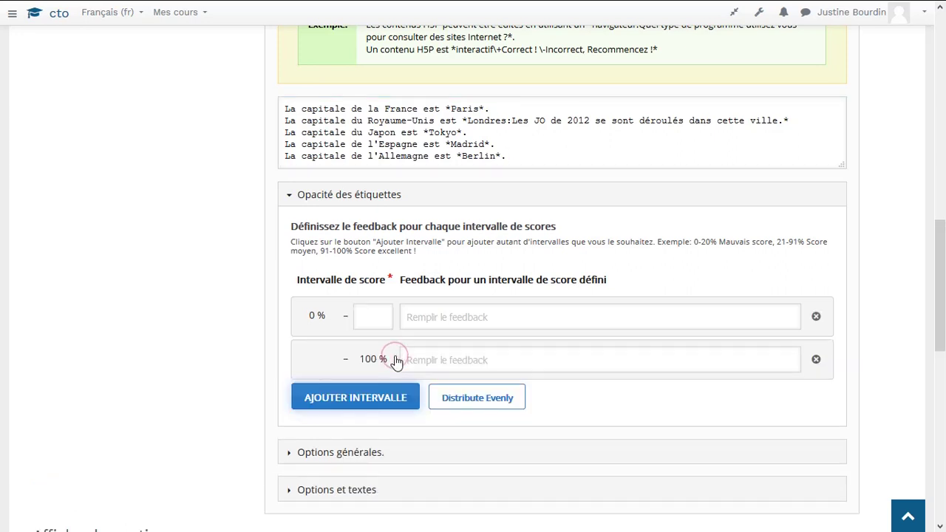
scroll(394, 362, down, 1)
click(361, 374)
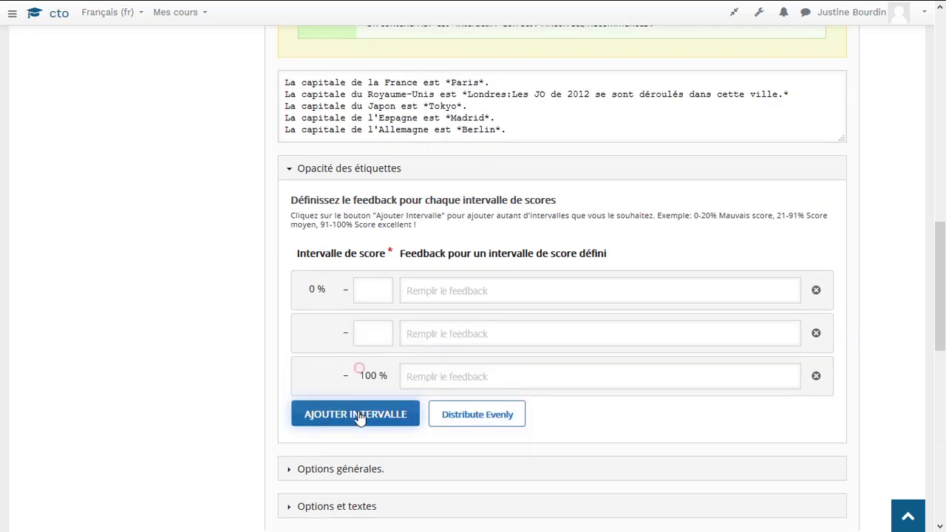
click(361, 417)
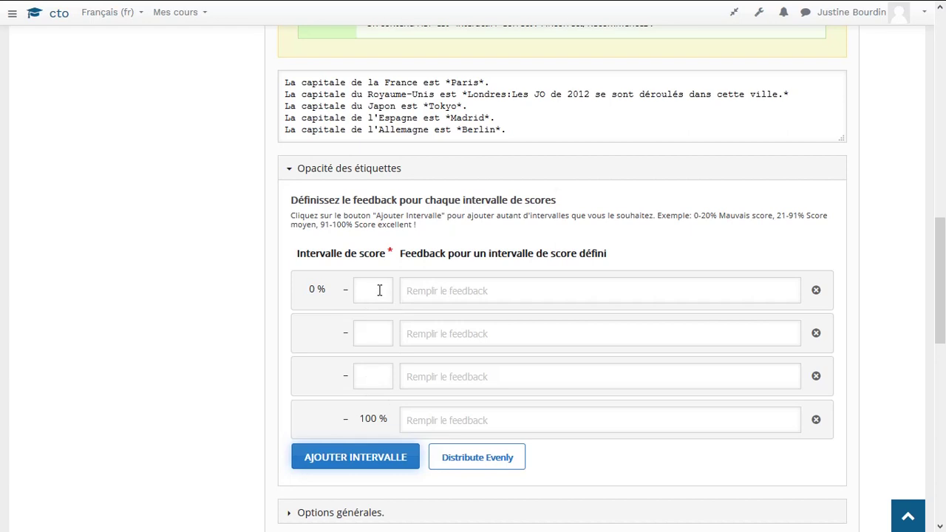
click(482, 462)
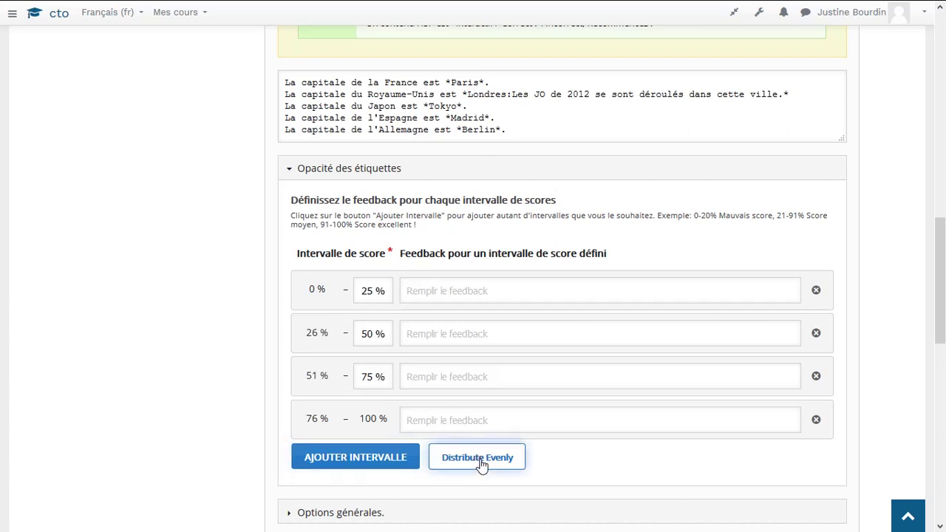
Enter the interval feedback in ascending score order: "Revoyez votre cours !", "Moyen !", "Assez bien !" and "Félicitation !".
click(468, 290)
text(Revo)
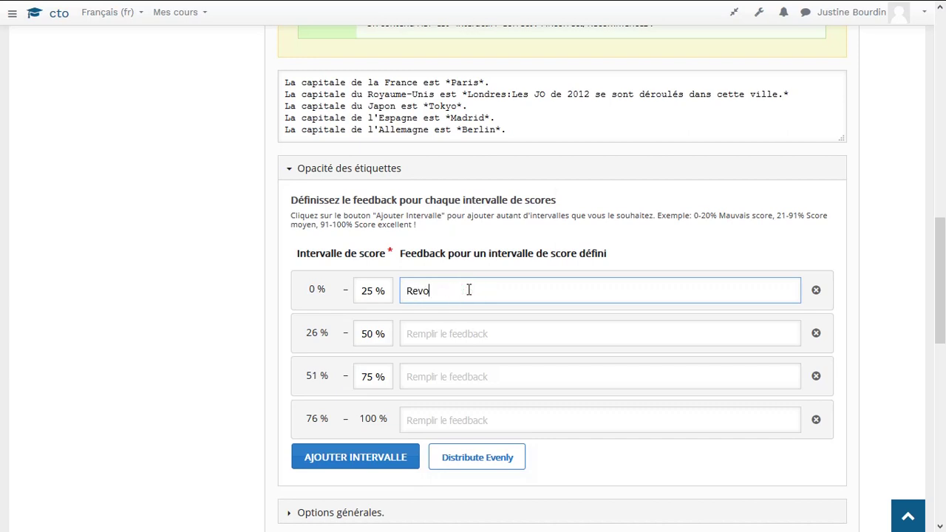
text(yez votre cours !)
click(473, 334)
text(Moyen !)
click(462, 375)
text(Assez bien !)
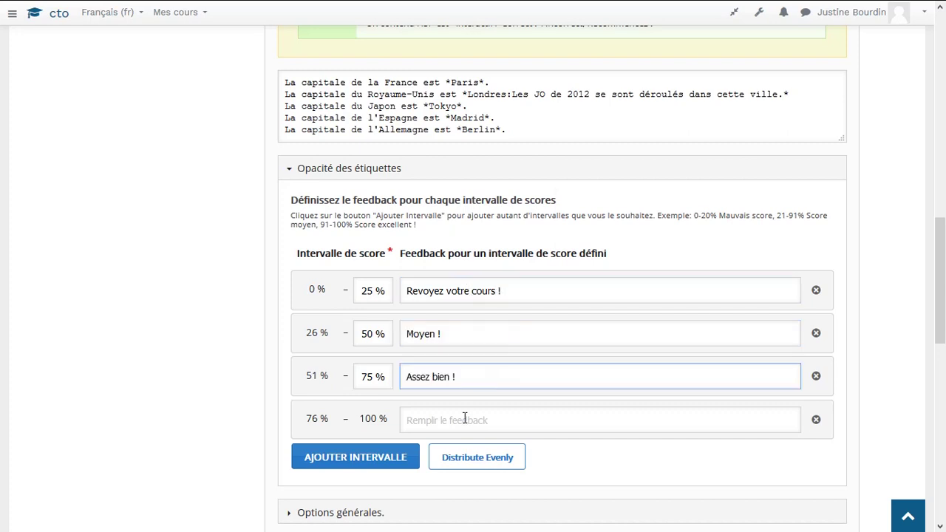
click(462, 419)
text(Félicitation !)
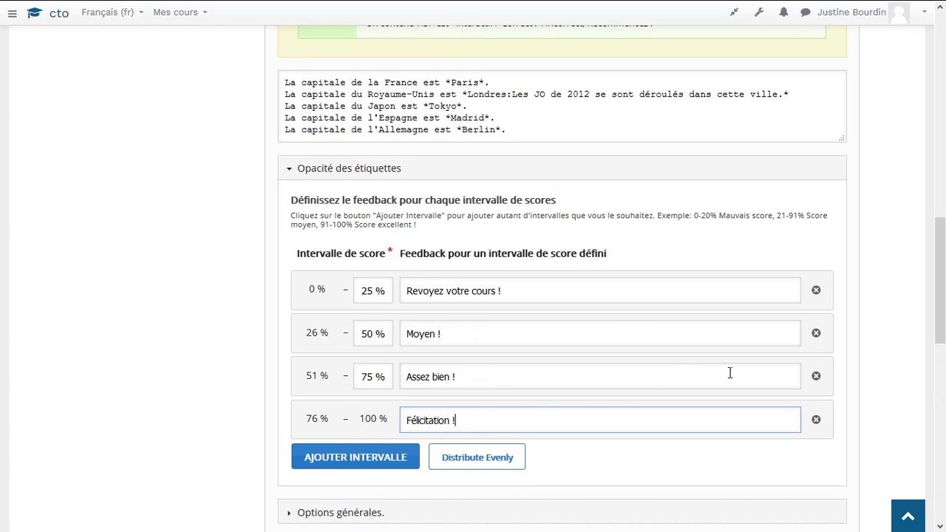
Review the general options and the Drag Text labels, and save the activity, returning to the course.
scroll(944, 337, down, 3)
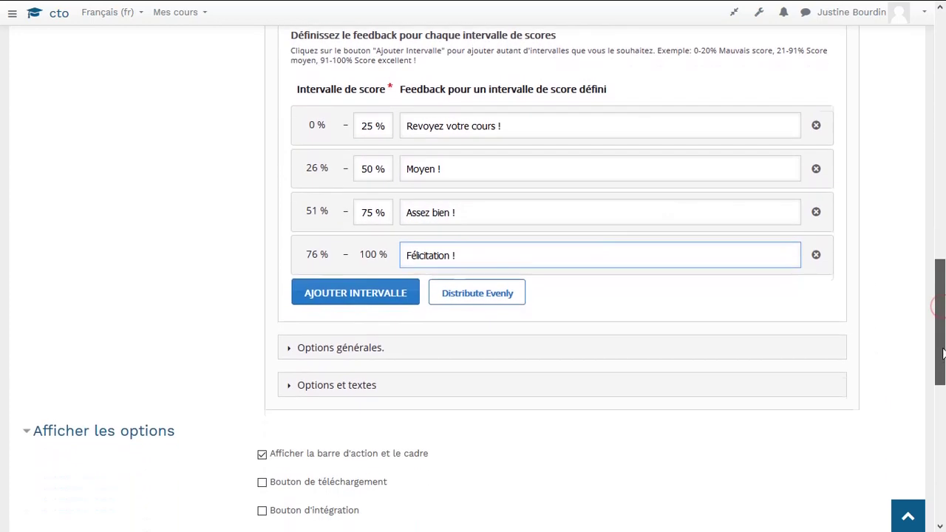
click(332, 335)
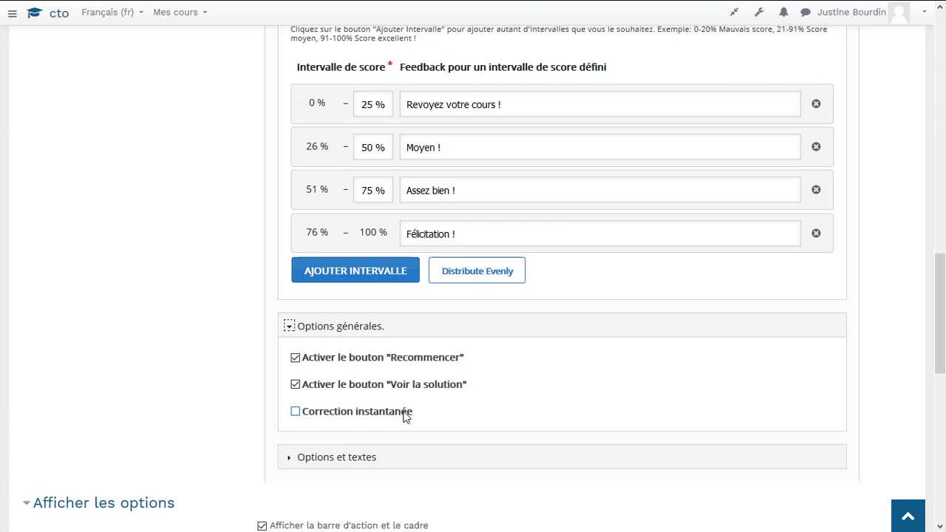
scroll(547, 402, down, 3)
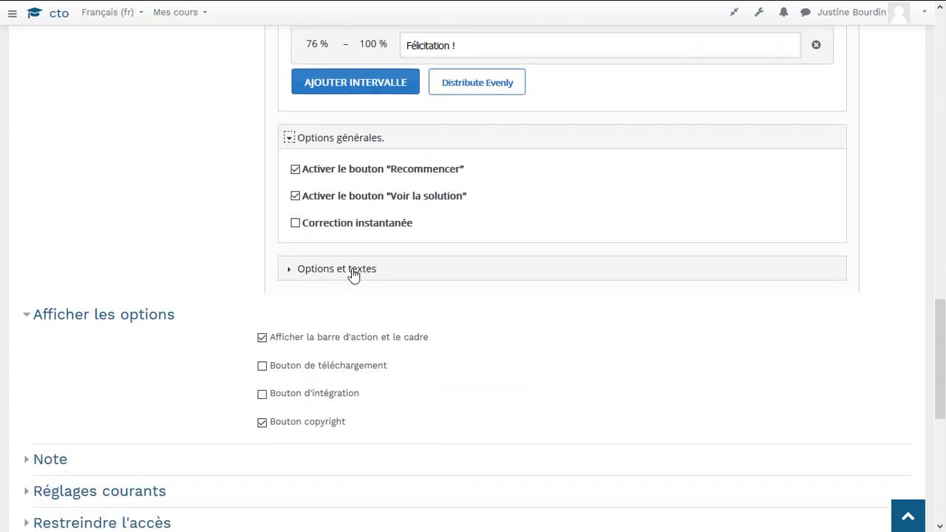
click(354, 272)
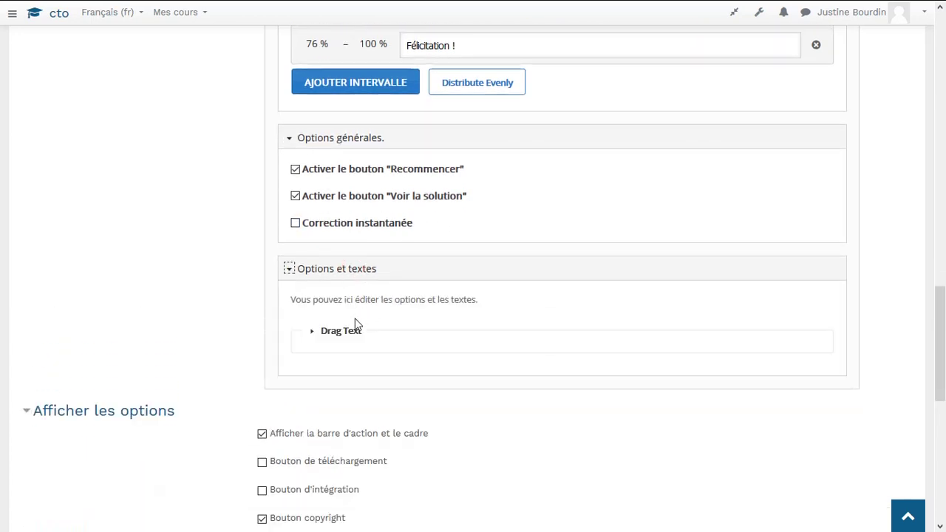
click(340, 330)
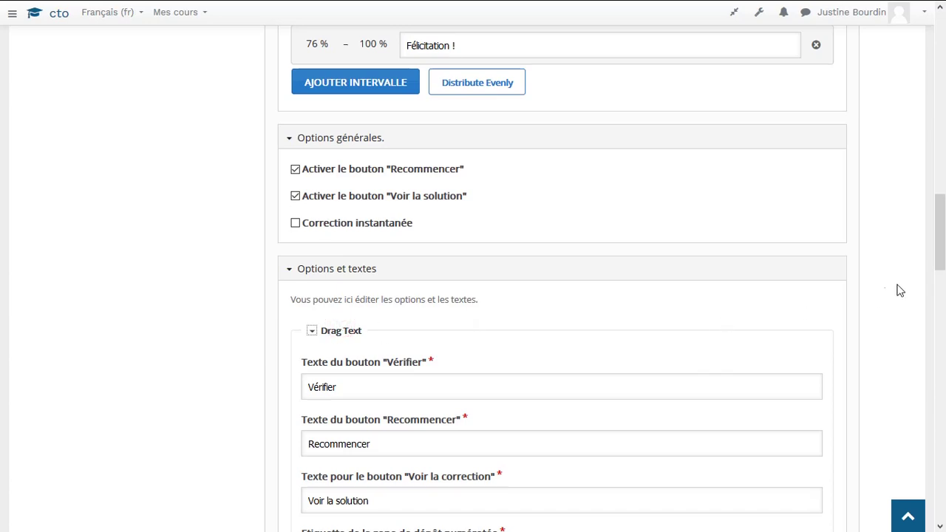
drag(941, 265, 943, 470)
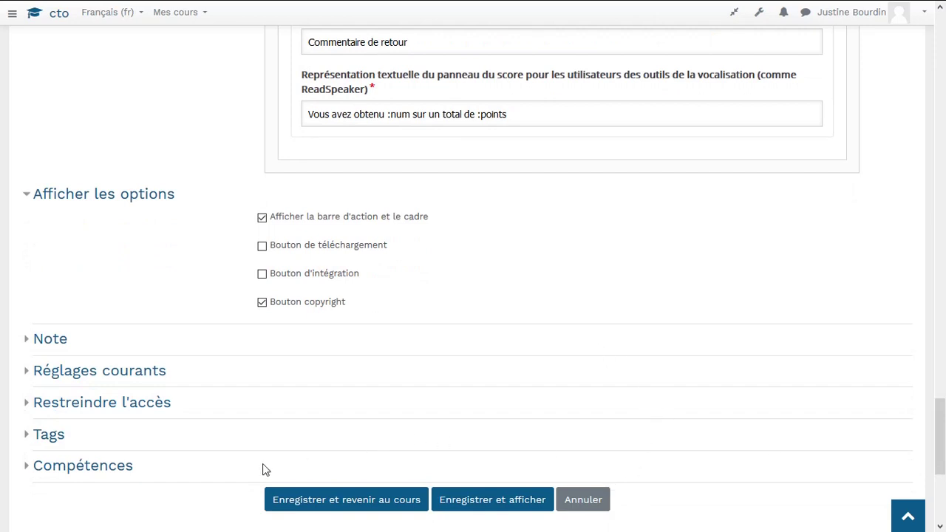
click(379, 508)
click(360, 504)
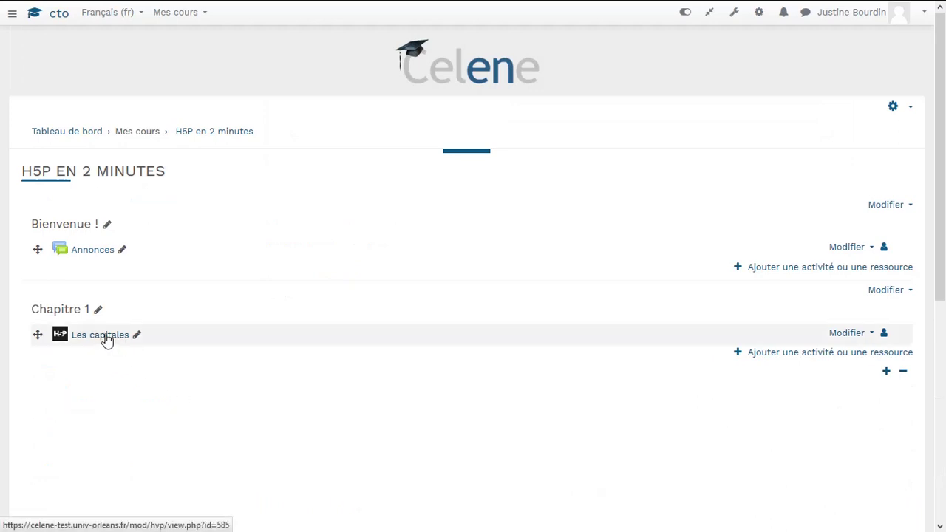
Open the Les capitales activity and view the hint for the Royaume-Unis blank.
click(103, 337)
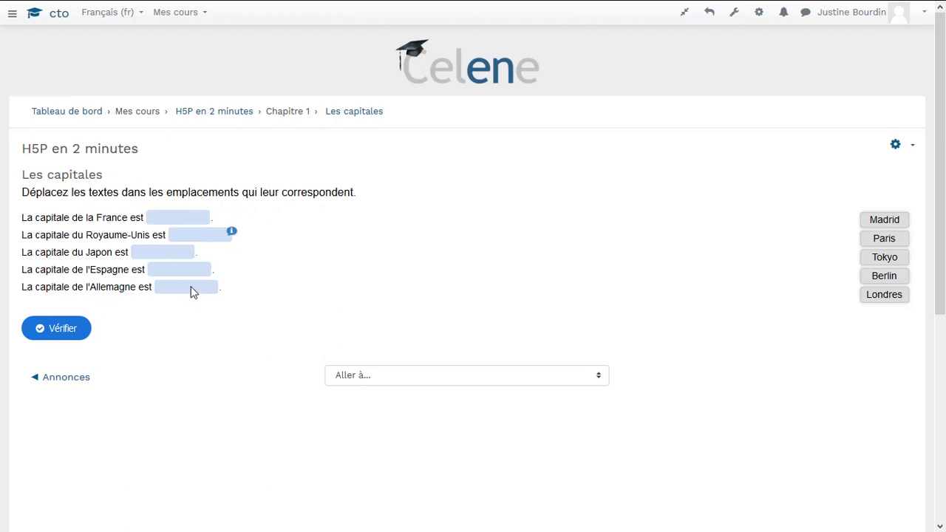
click(233, 233)
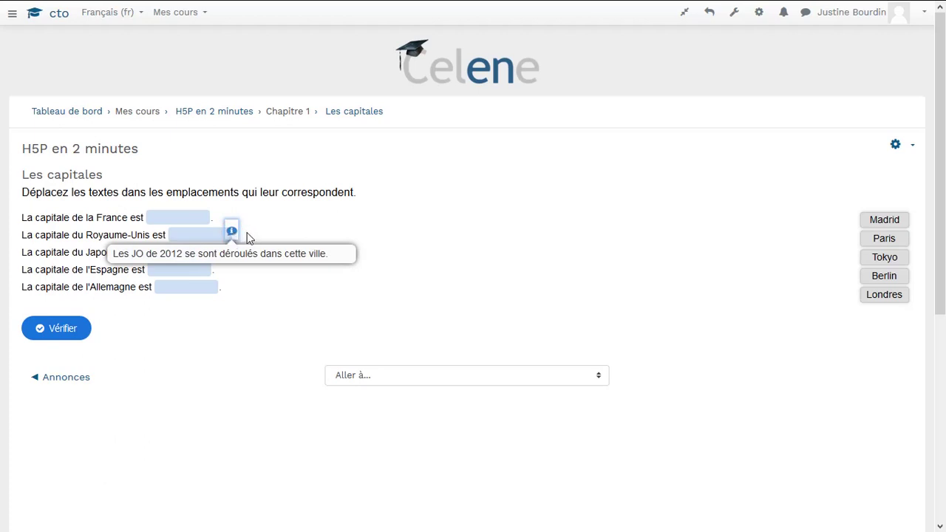
click(248, 238)
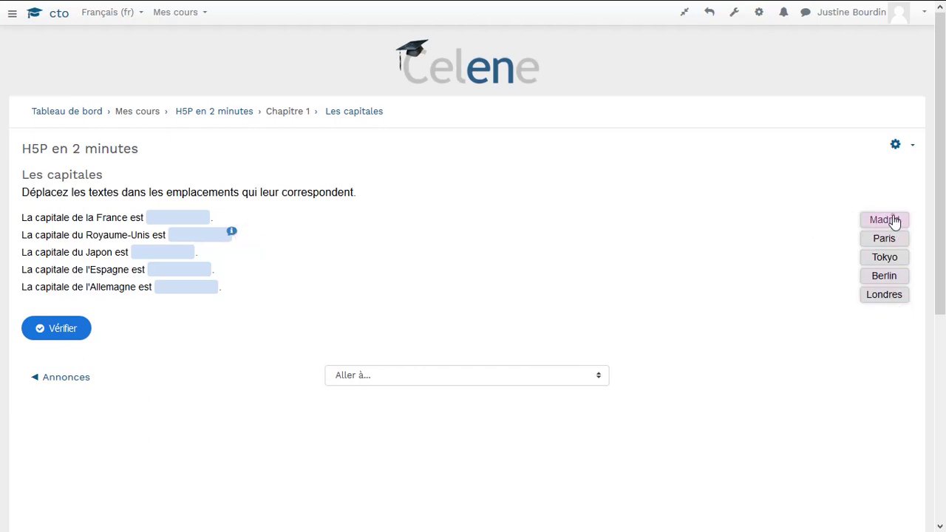
Fill the blanks in order with Madrid, Paris, Tokyo, Berlin and Londres, check the answers and show the solution.
drag(894, 221, 200, 219)
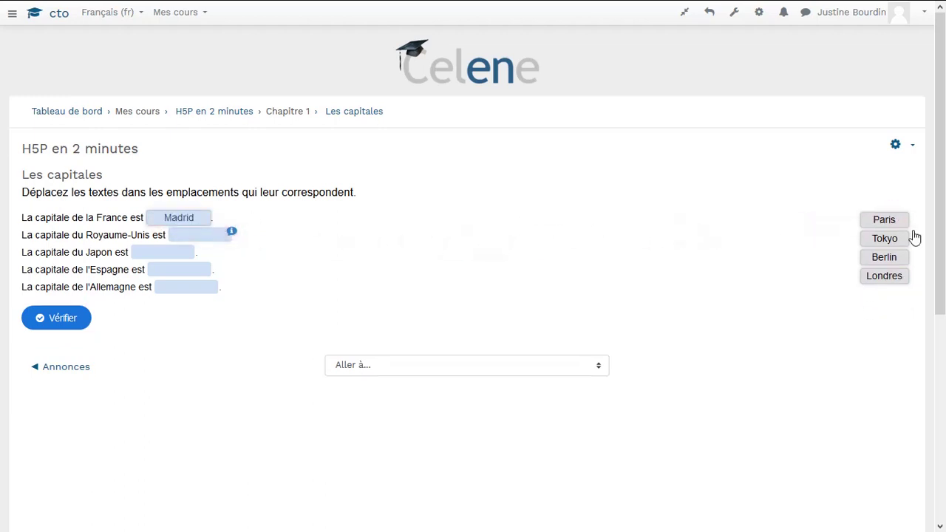
drag(904, 225, 201, 237)
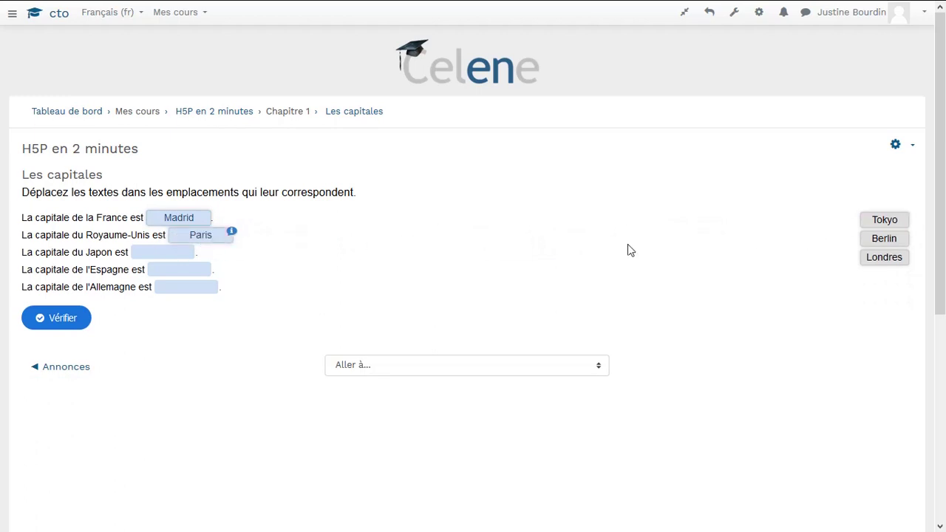
drag(885, 222, 171, 255)
drag(889, 226, 184, 271)
drag(903, 221, 198, 290)
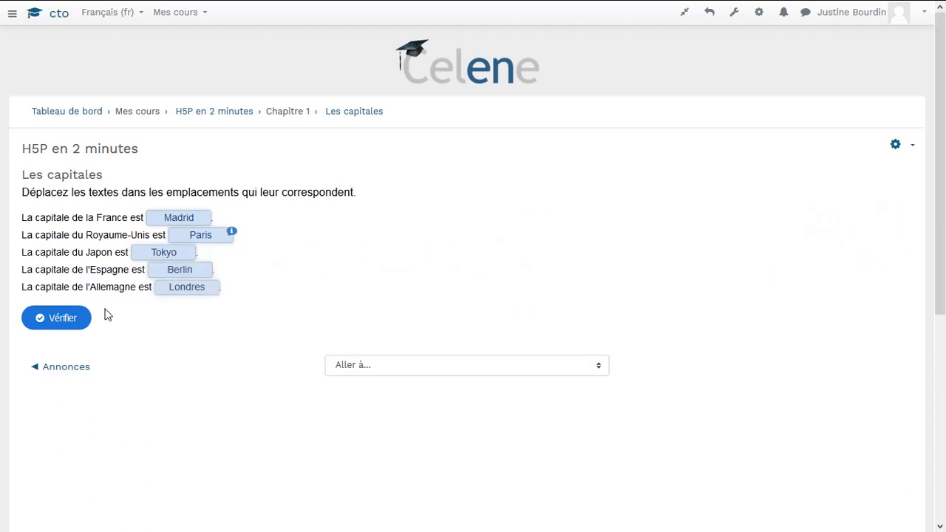
click(63, 323)
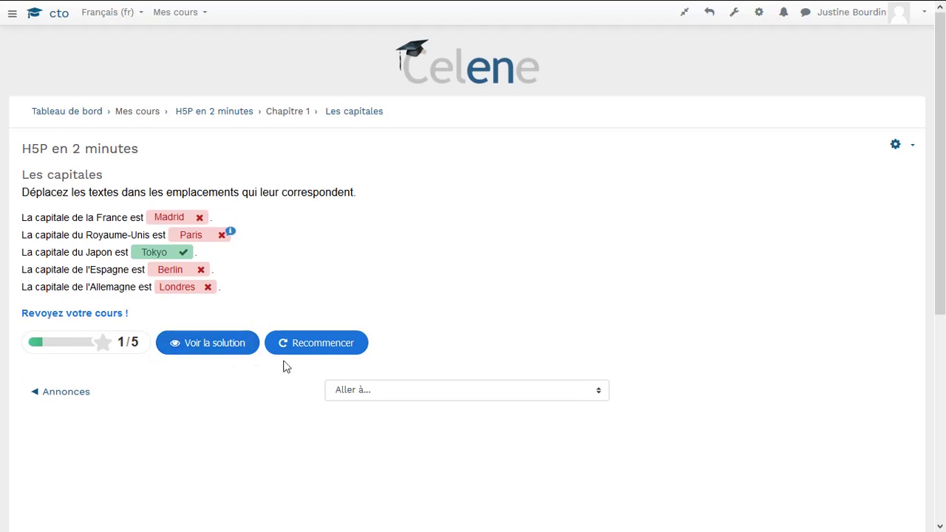
click(237, 351)
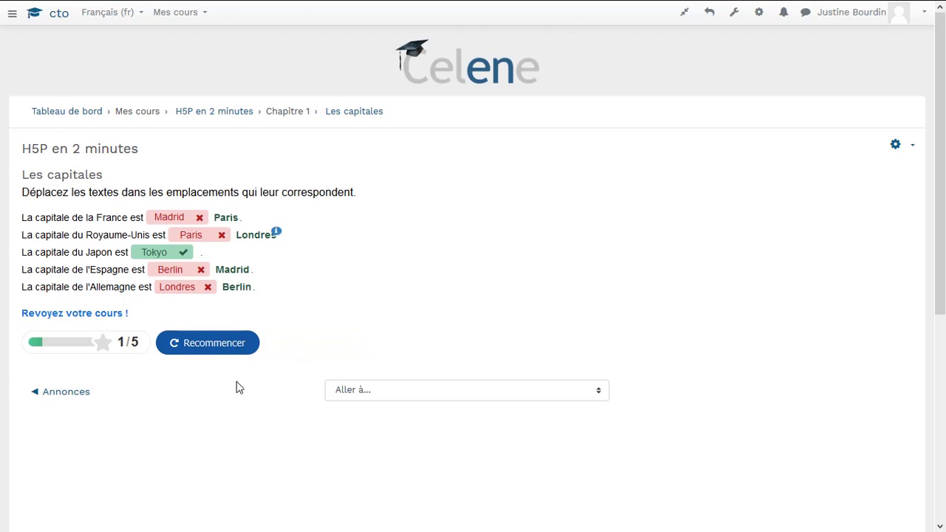
Restart the exercise, fill the blanks in order with Londres, Paris, Tokyo, Madrid and Berlin, and check the answers.
click(210, 344)
drag(885, 219, 178, 222)
drag(887, 219, 226, 241)
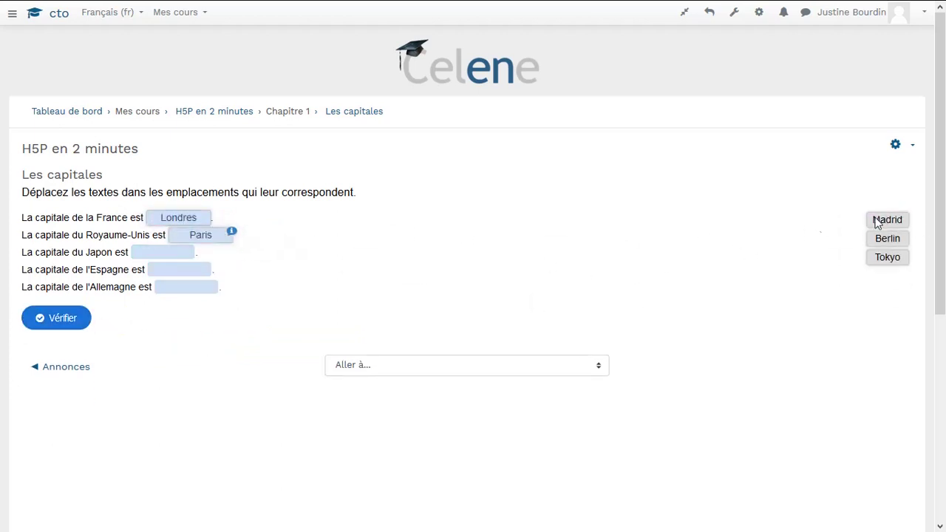
drag(877, 223, 166, 254)
click(80, 318)
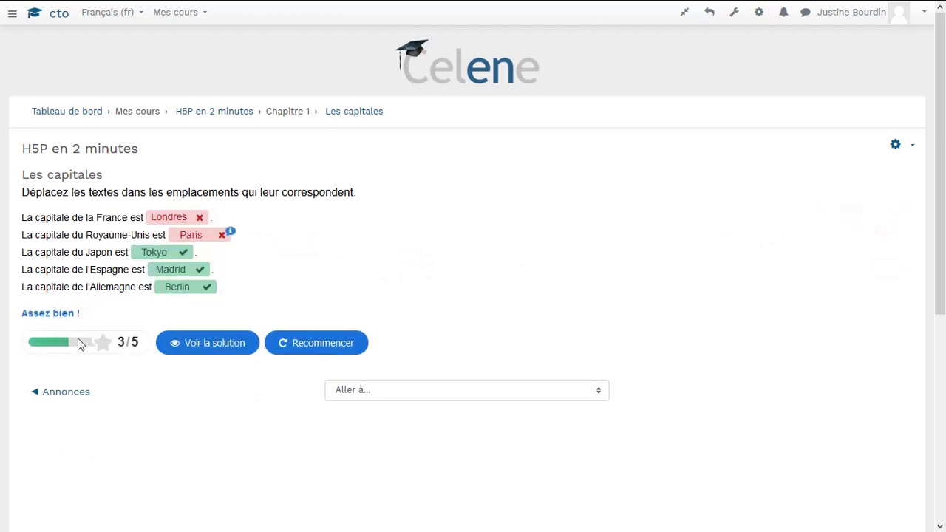
Restart the exercise, fill the blanks in order with Paris, Londres, Tokyo, Madrid and Berlin, and check the answers.
click(319, 343)
drag(884, 219, 201, 236)
drag(889, 222, 182, 297)
click(63, 317)
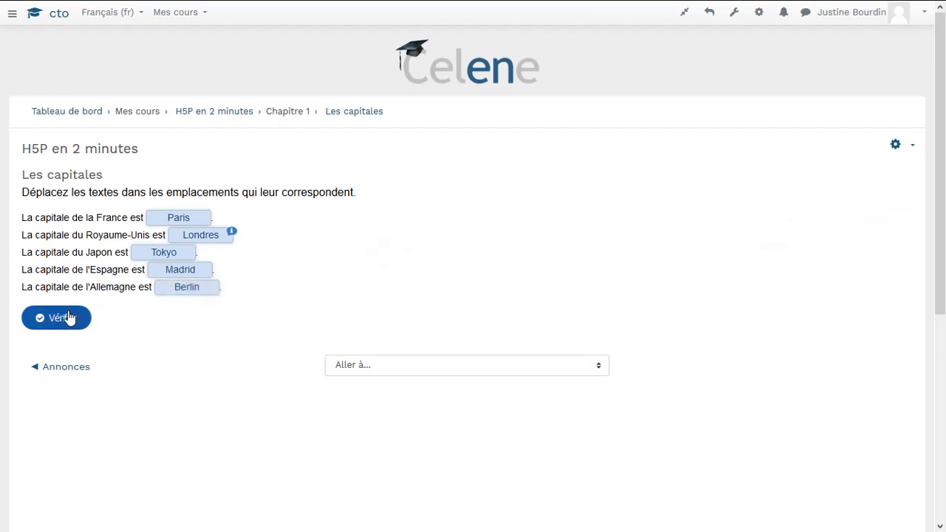